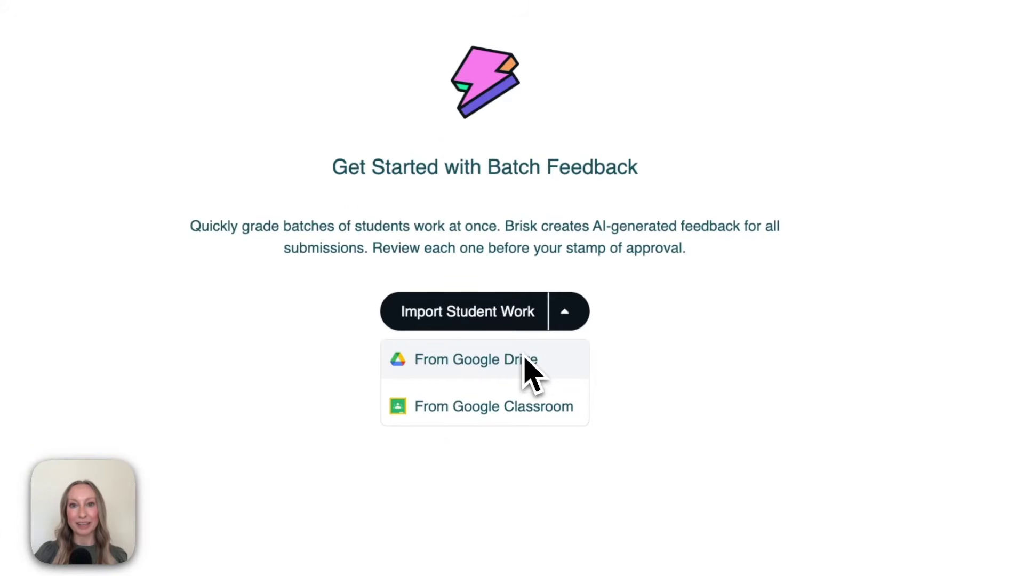
# Step: Import every essay document from the Google Drive folder "Student Essays on Literary Analysis" as student work
pyautogui.click(478, 367)
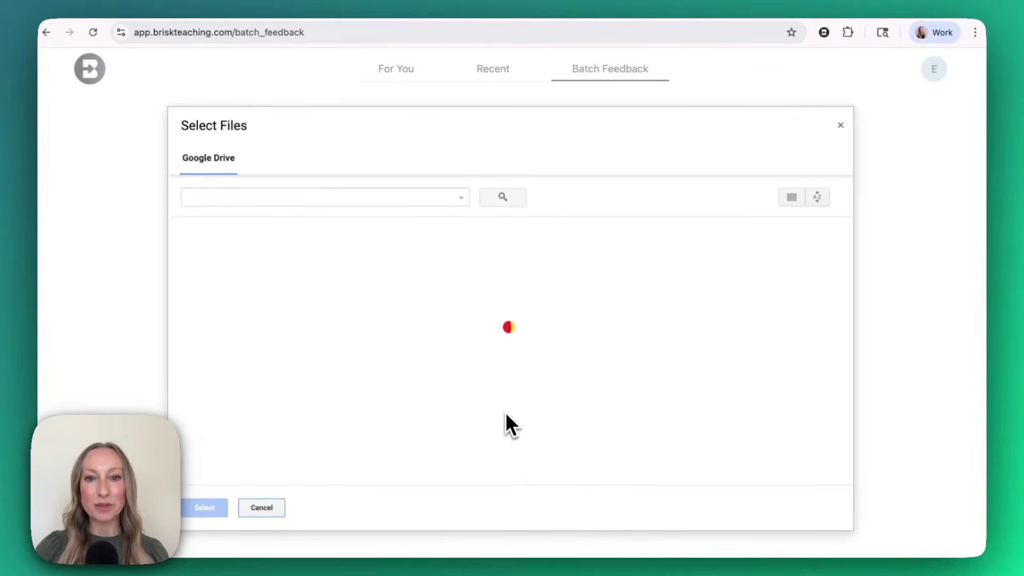
pyautogui.doubleClick(506, 262)
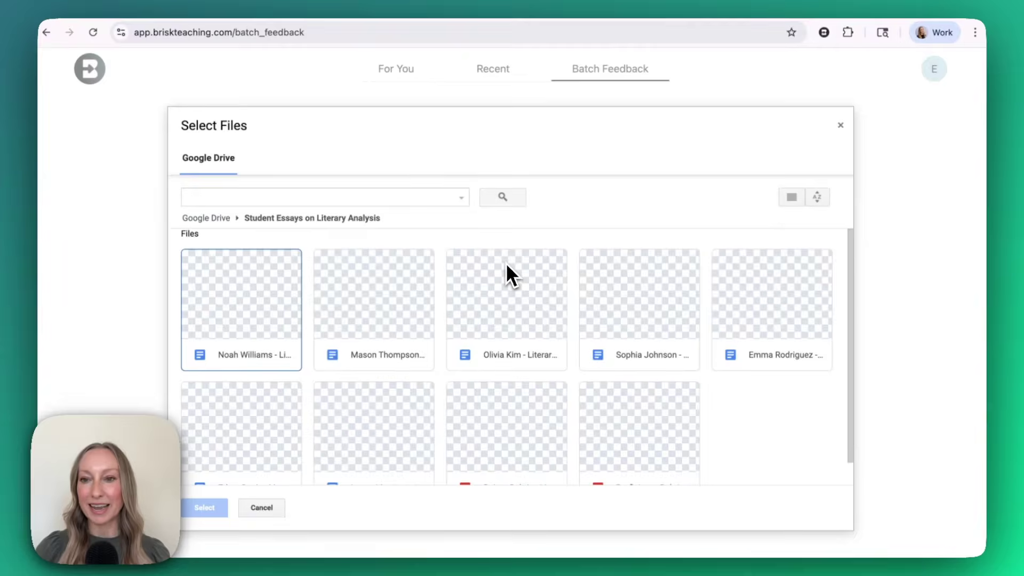
pyautogui.click(789, 197)
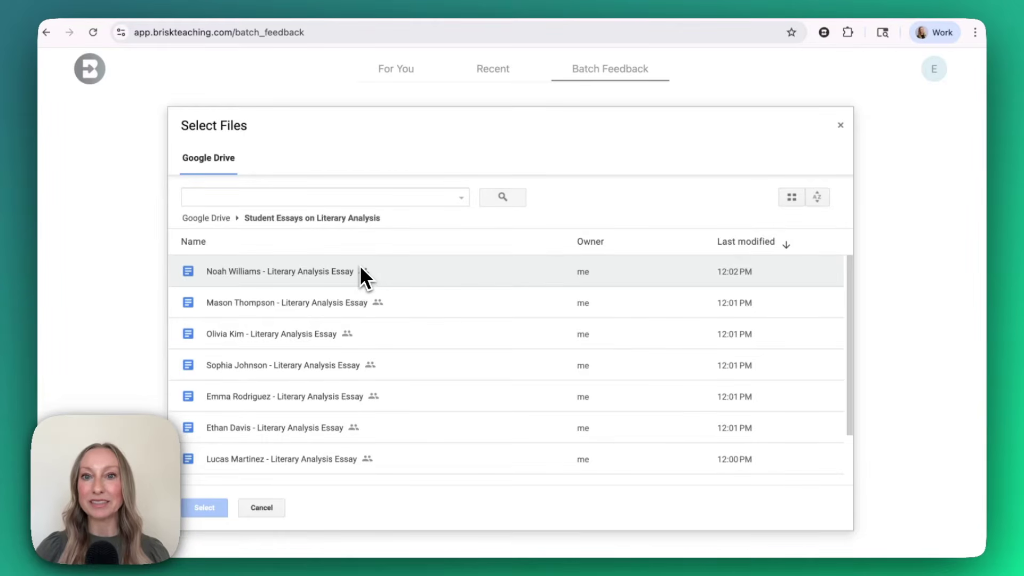
pyautogui.press('super+a')
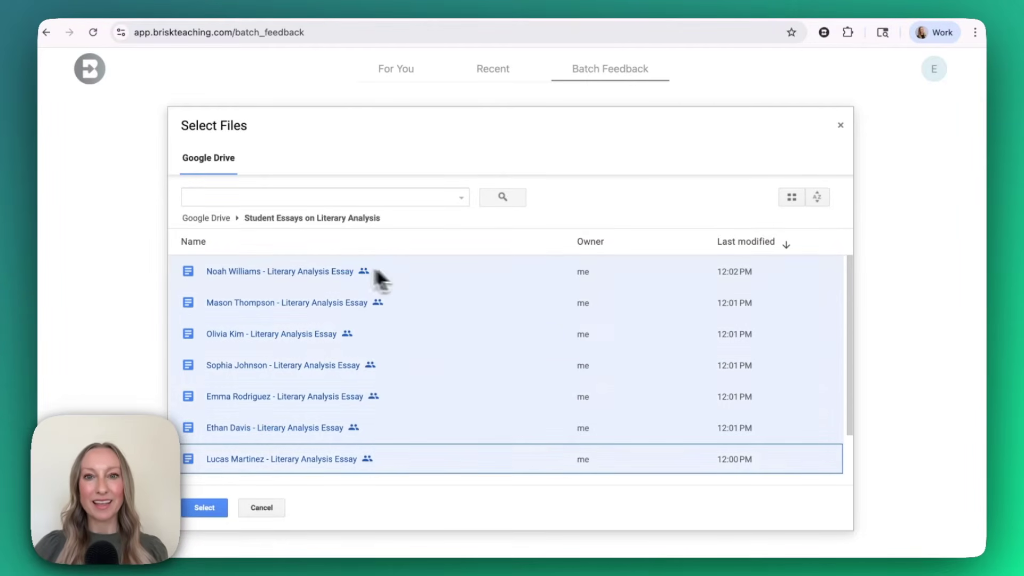
pyautogui.click(217, 509)
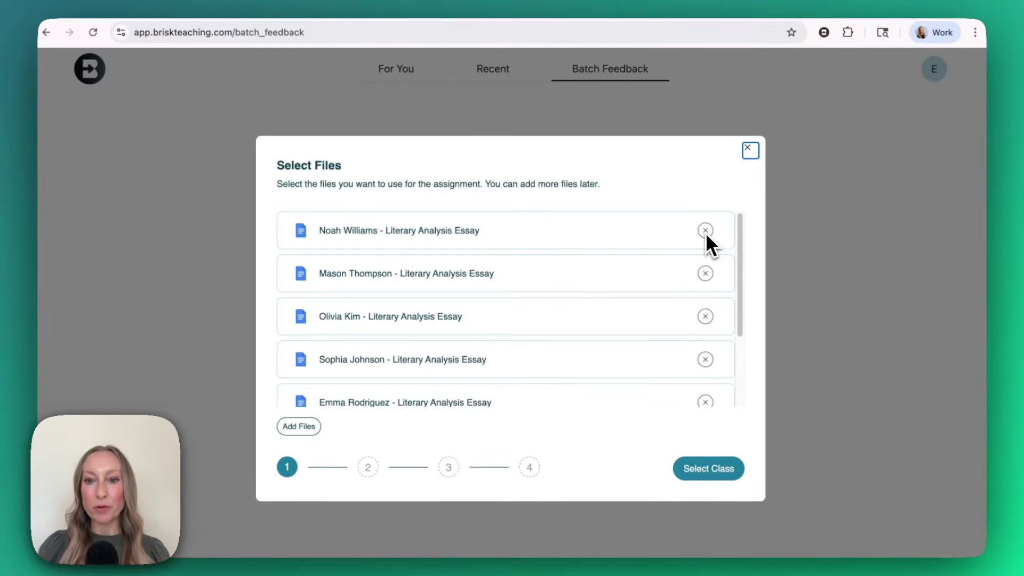
# Step: Assign the imported files to the ELA class and name the assignment "Literary Analysis"
pyautogui.click(694, 469)
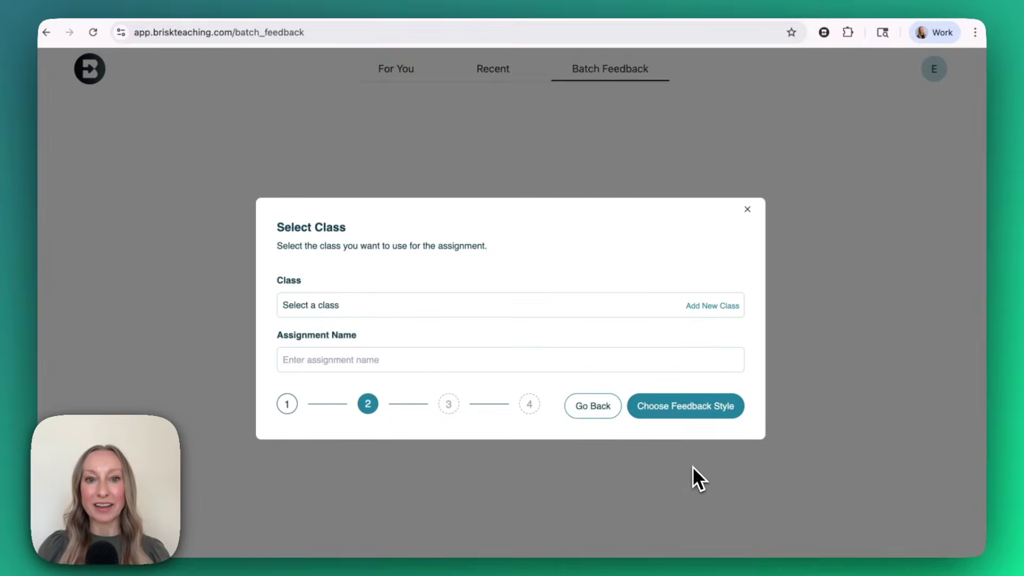
pyautogui.click(607, 306)
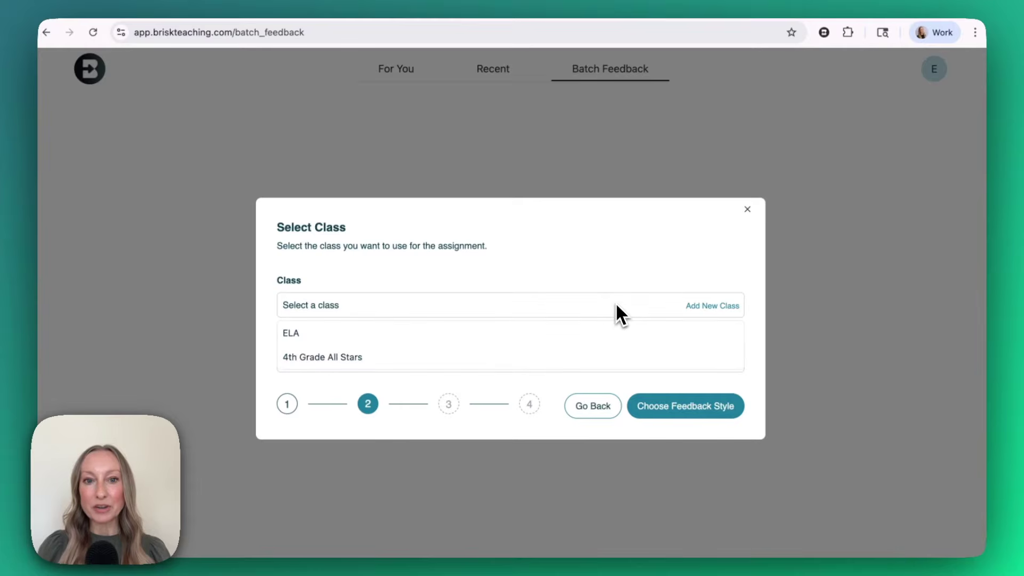
pyautogui.click(340, 341)
pyautogui.click(360, 361)
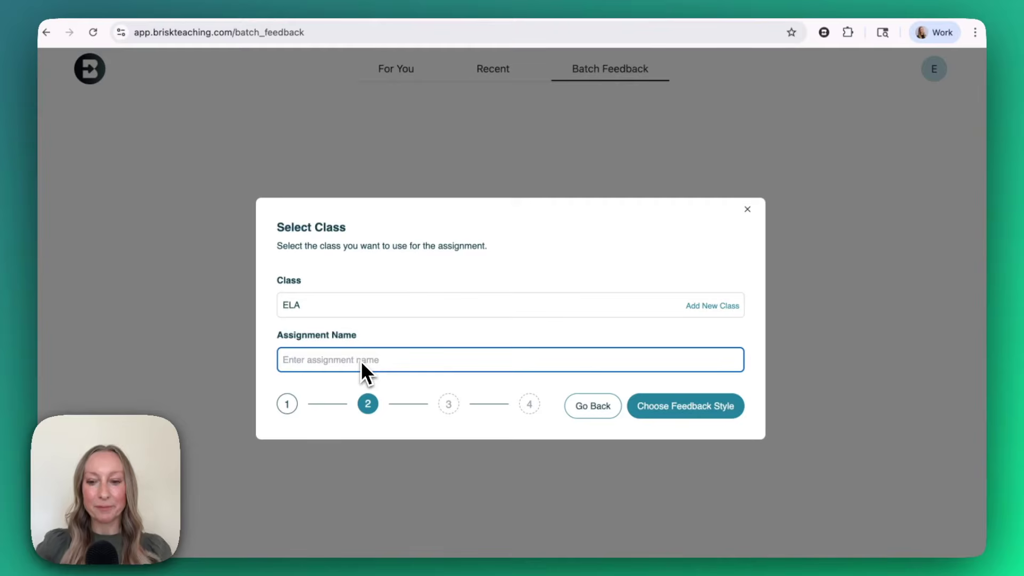
pyautogui.write('Literary Analysis')
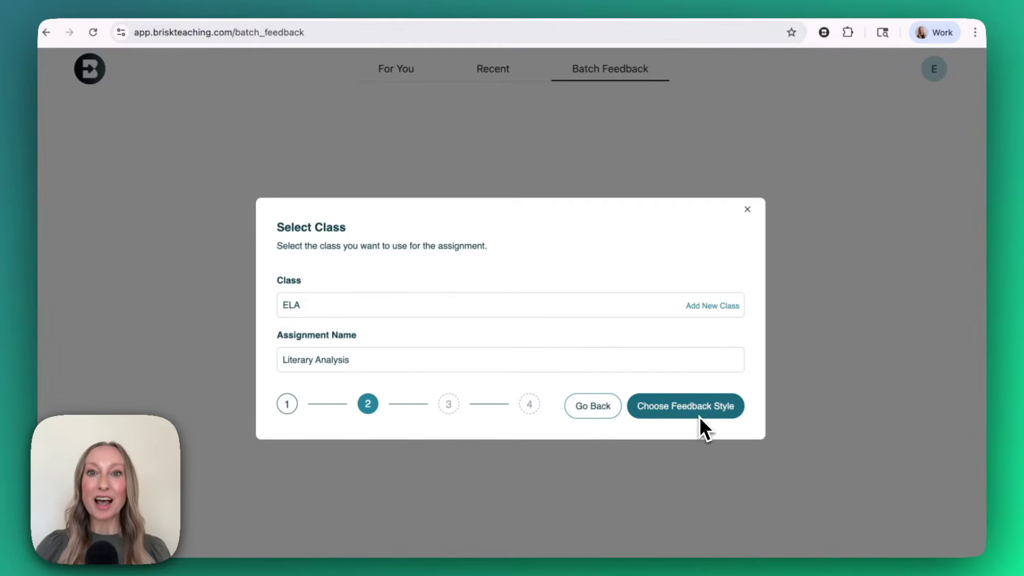
# Step: Choose Glows & Grows as the assignment's feedback style and continue to the feedback focus
pyautogui.click(699, 414)
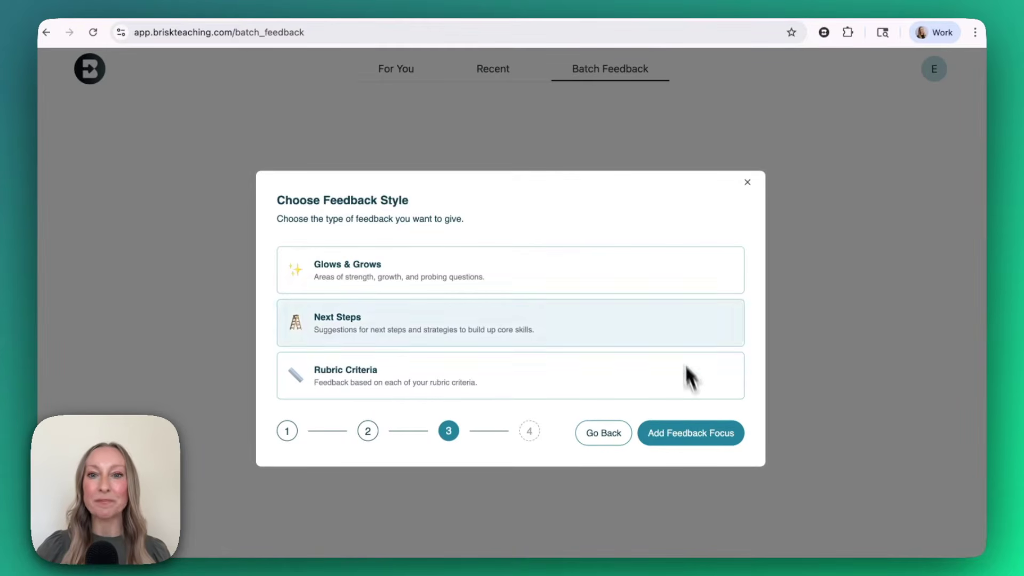
pyautogui.click(669, 267)
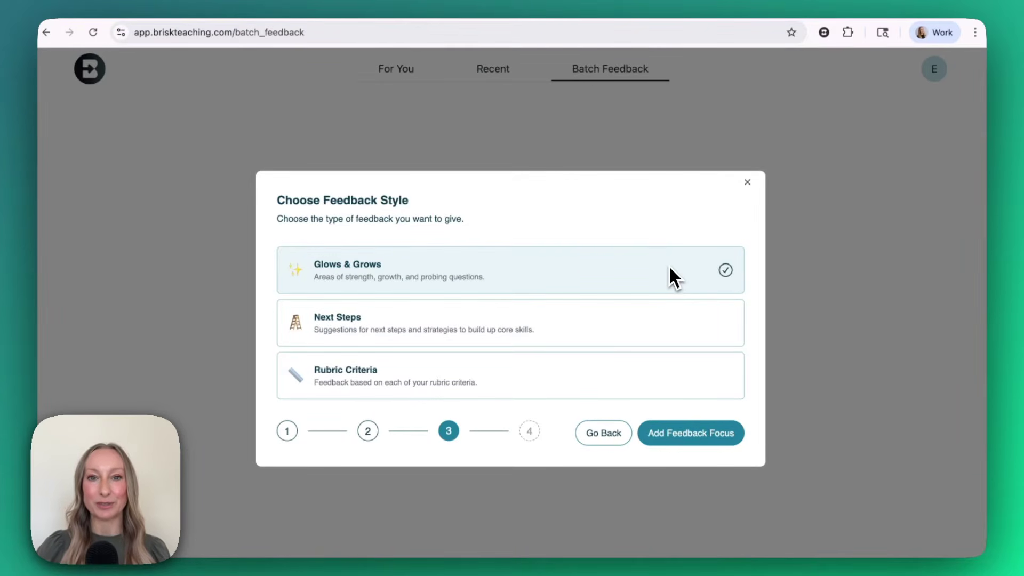
pyautogui.click(708, 438)
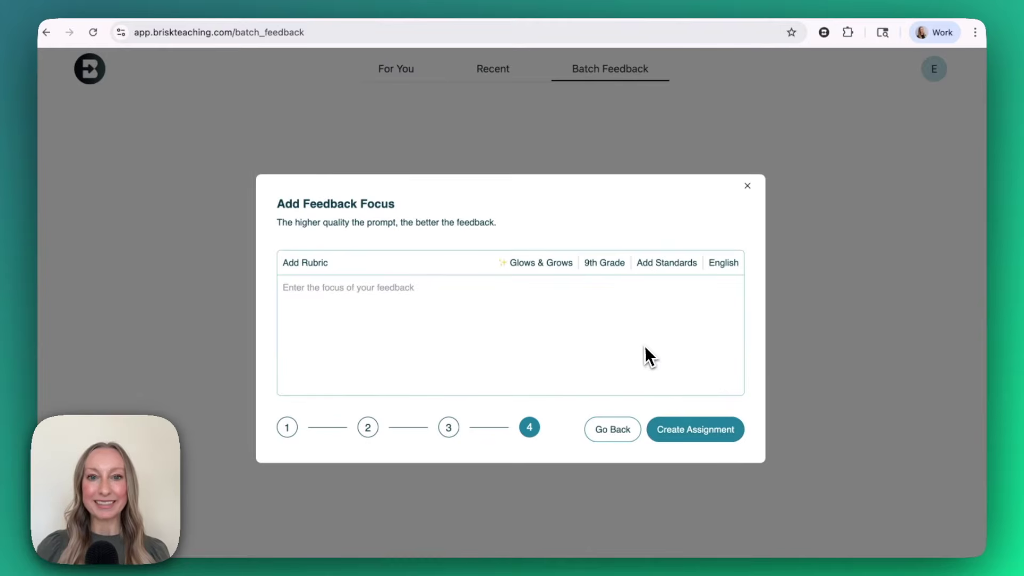
# Step: Create the assignment with a focus on supportive feedback, strengths, and 1–2 concrete suggestions for thesis clarity, evidence use and overall flow
pyautogui.write('Give supportive feedback on this literary analysis essay, noting strengths and offering 1–2 concrete suggestions to improve thesis clarity, evidence use, and overall flow.')
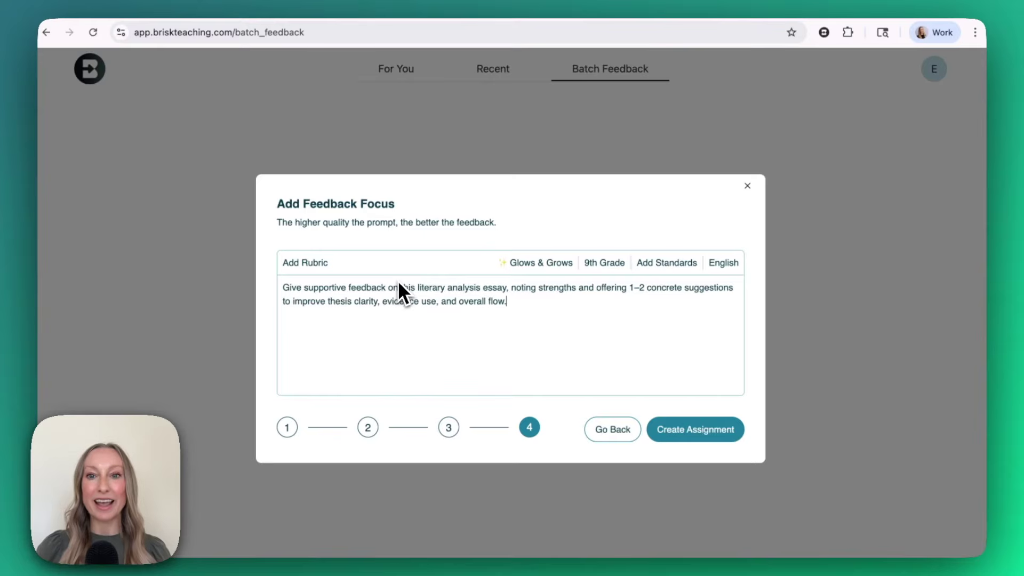
pyautogui.click(594, 267)
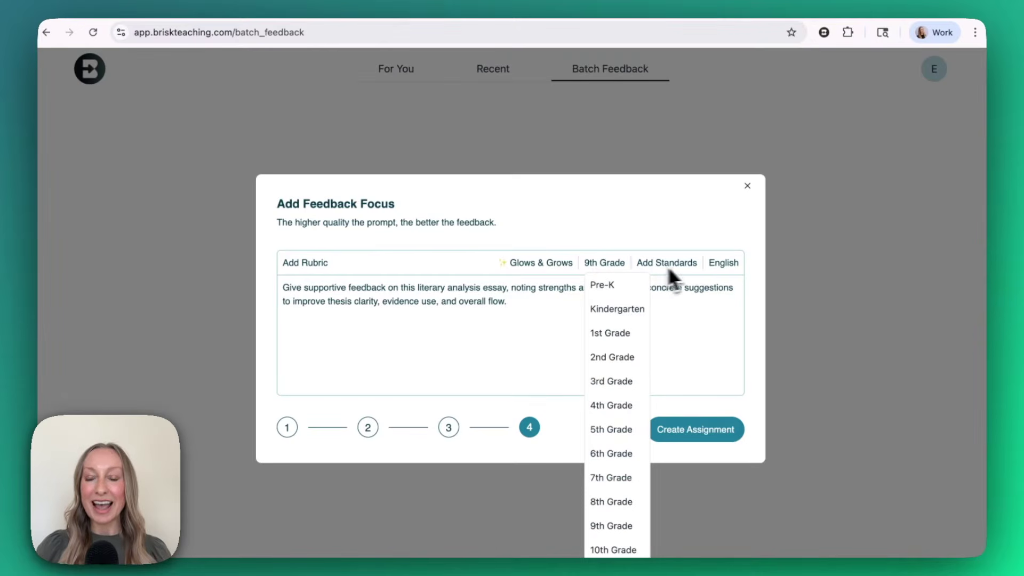
pyautogui.click(715, 322)
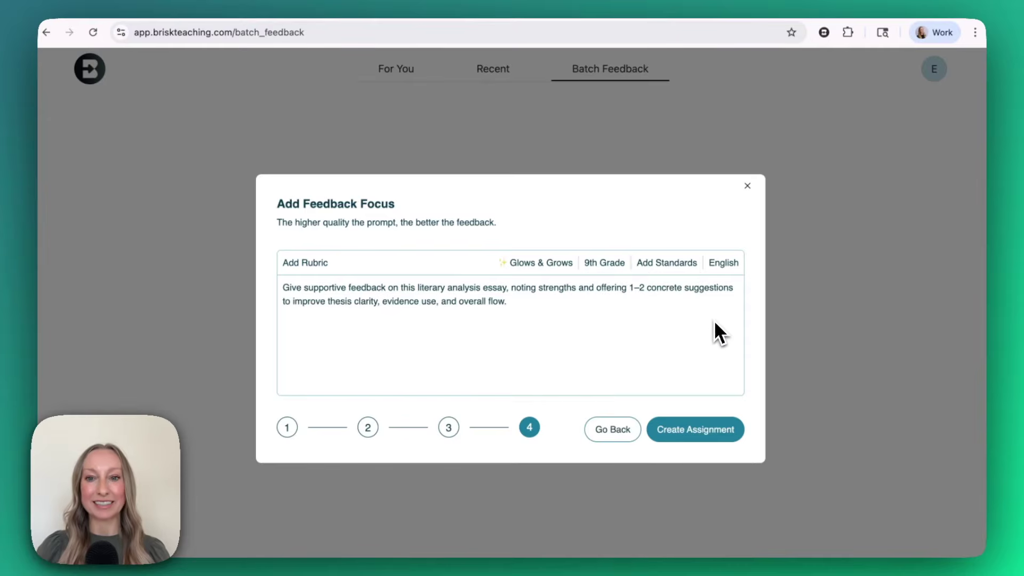
pyautogui.click(722, 438)
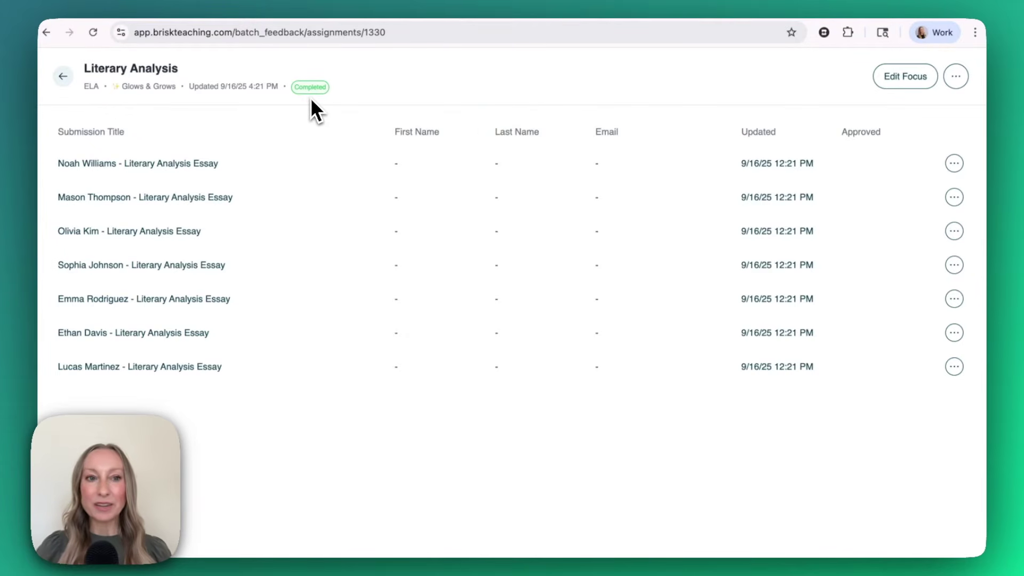
# Step: Open the first submission and review its generated Glows, Grows and Wondering feedback
pyautogui.click(207, 171)
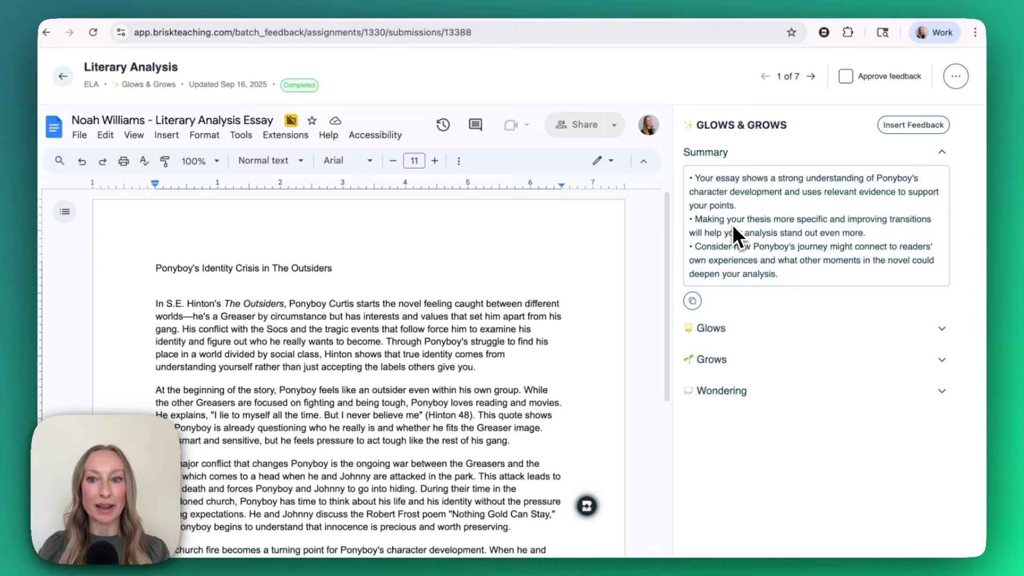
pyautogui.click(942, 329)
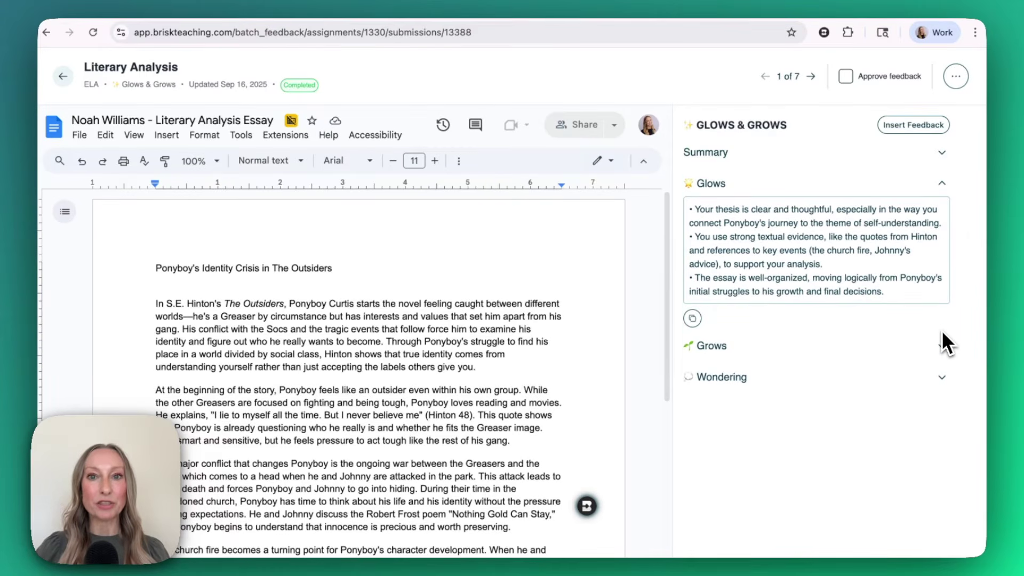
pyautogui.click(942, 343)
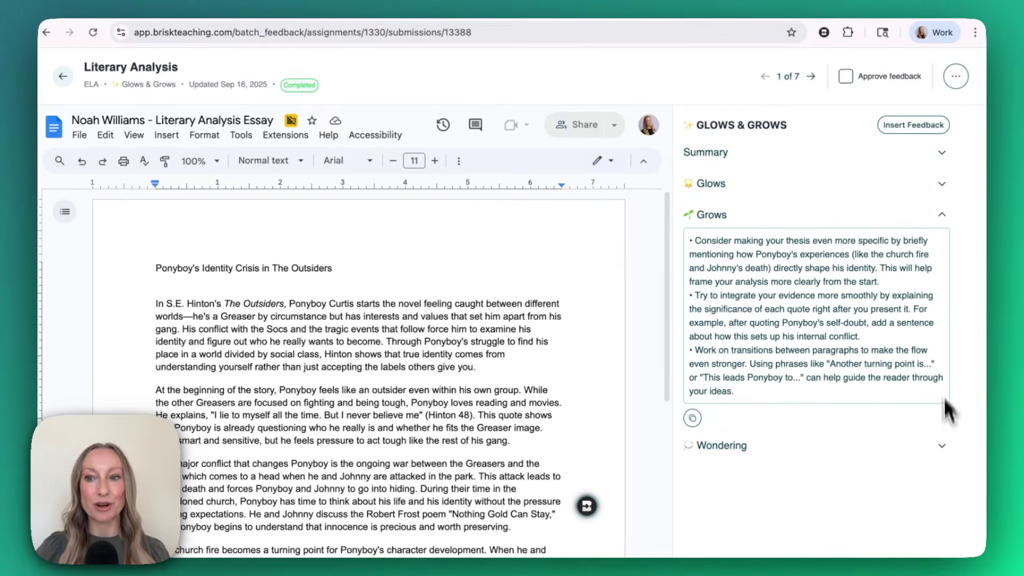
pyautogui.click(944, 448)
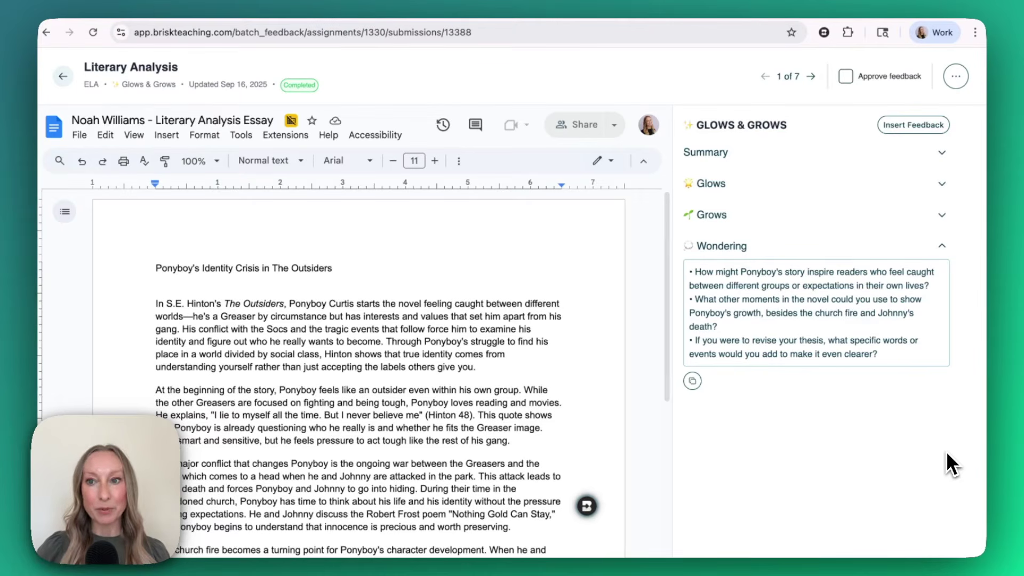
# Step: Insert the generated feedback into the first student's essay document and approve it
pyautogui.click(933, 130)
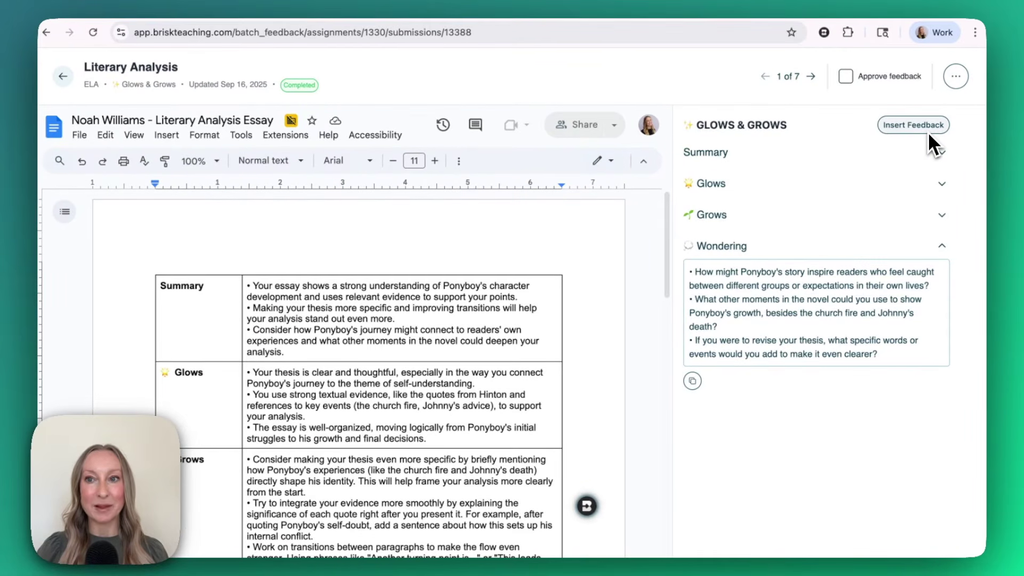
pyautogui.moveTo(846, 82)
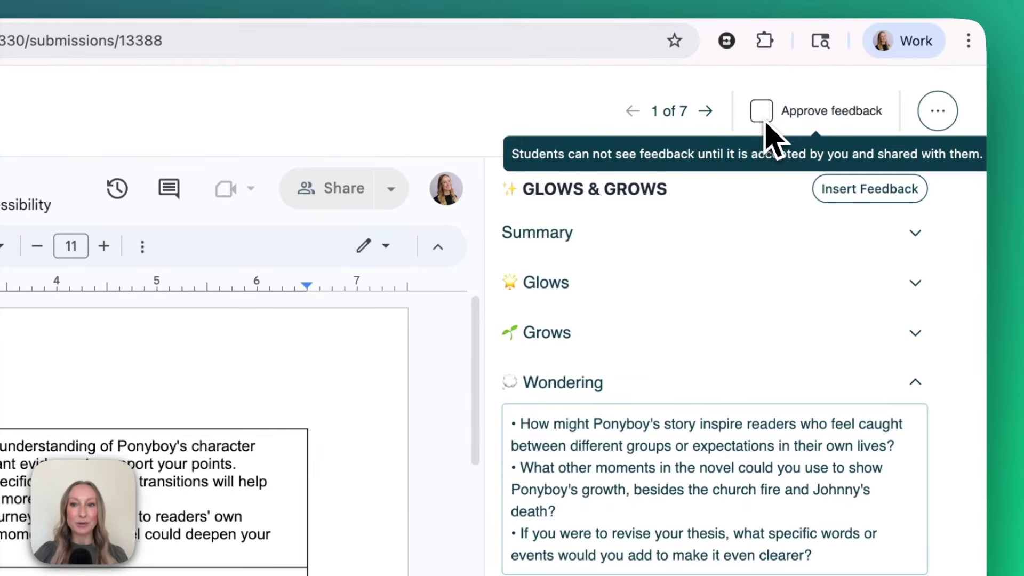
pyautogui.click(766, 122)
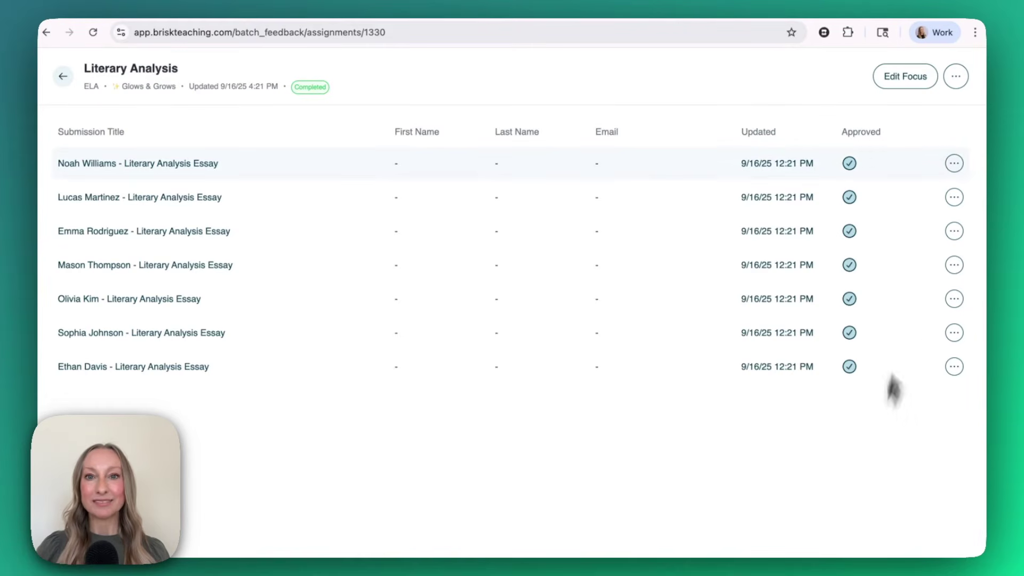
pyautogui.click(954, 164)
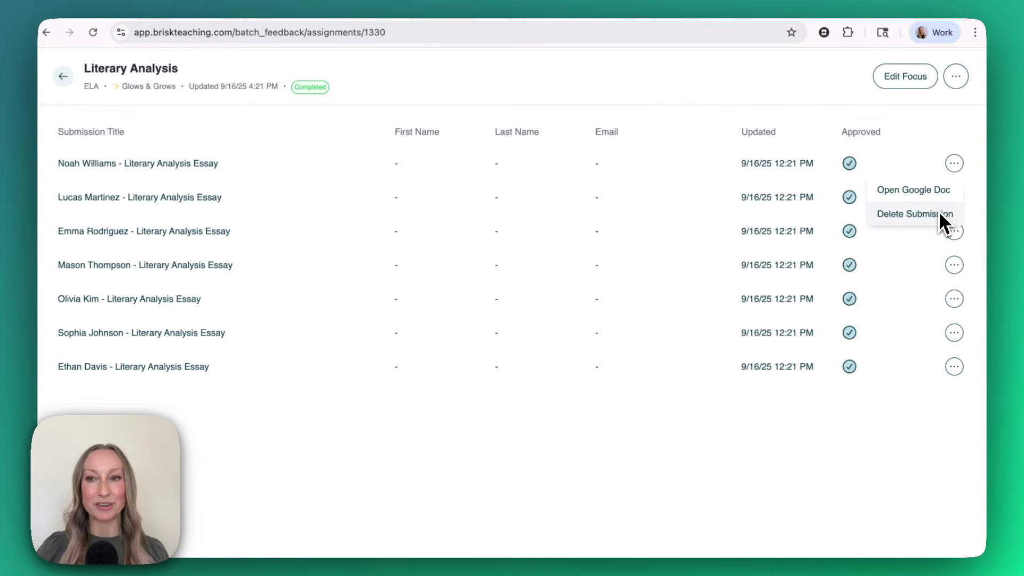
pyautogui.click(957, 77)
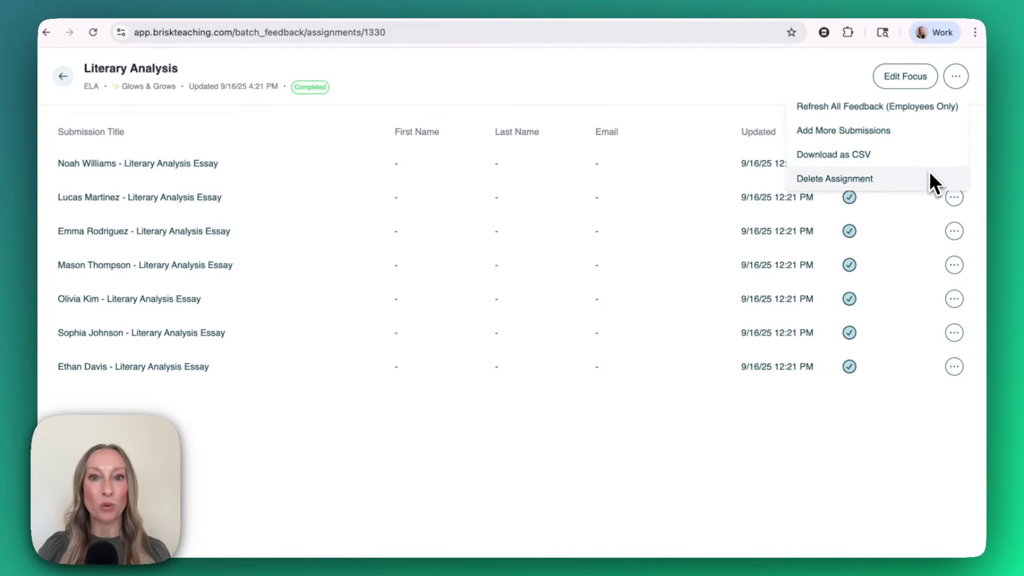
pyautogui.click(716, 110)
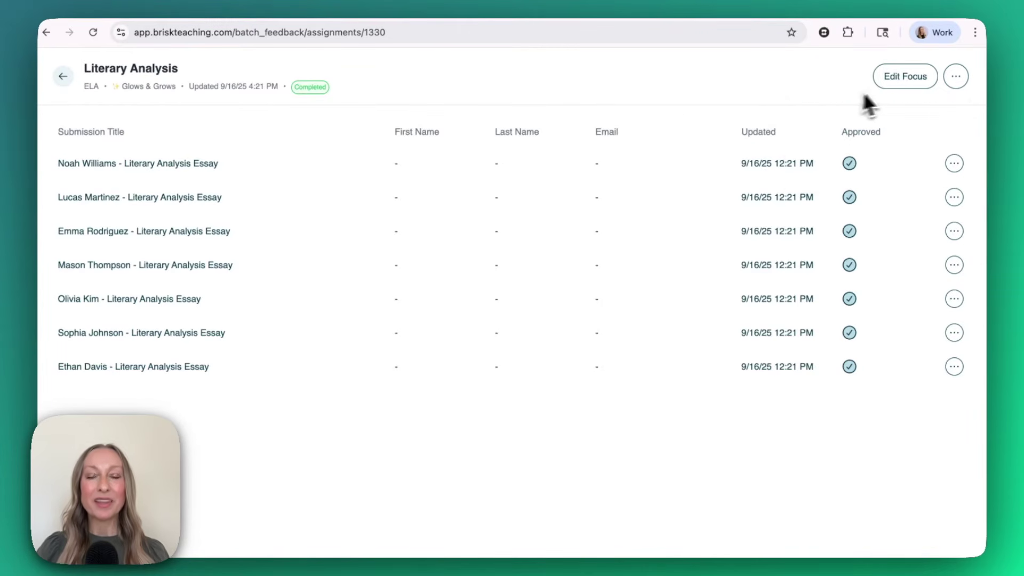
pyautogui.click(919, 84)
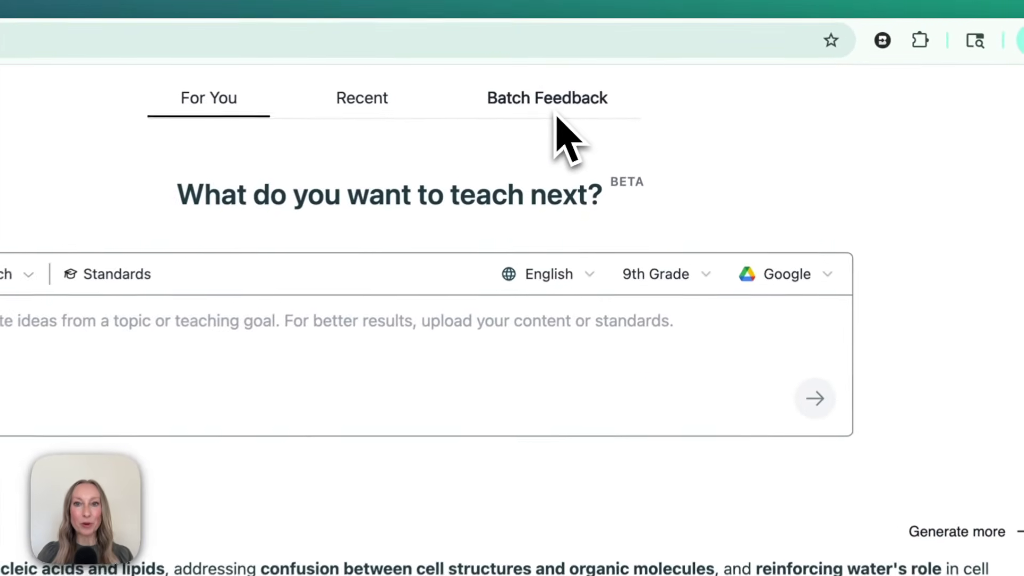
# Step: Start a batch feedback import from Google Classroom using Demo Class and its Literary Analysis Essay assignment
pyautogui.click(605, 76)
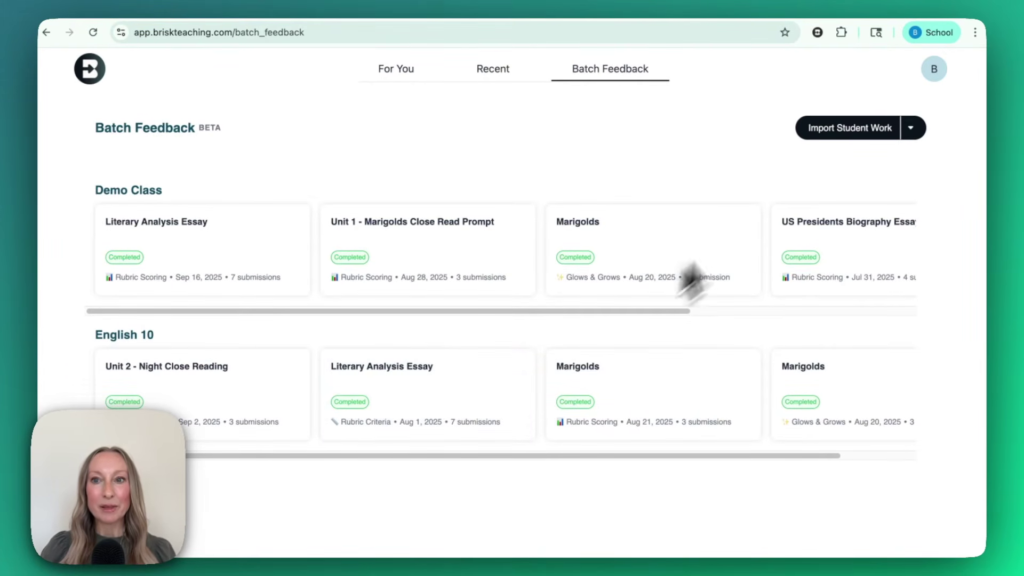
pyautogui.click(842, 140)
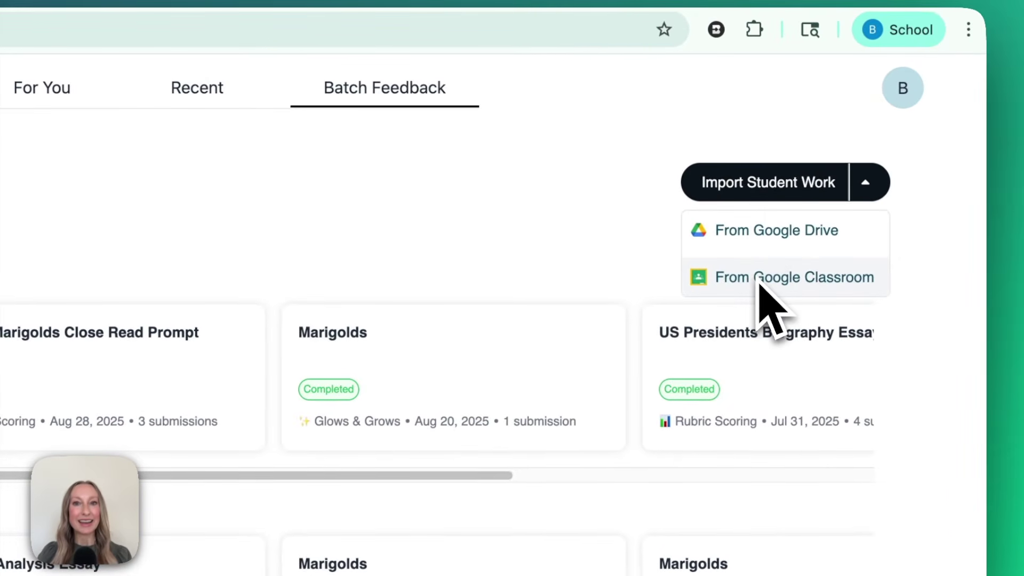
pyautogui.click(760, 284)
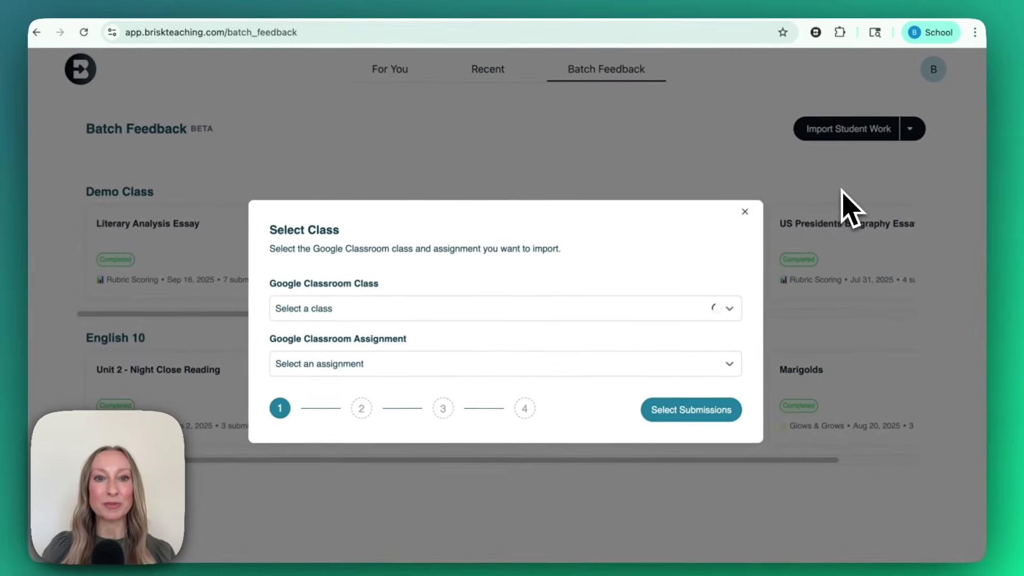
pyautogui.click(709, 399)
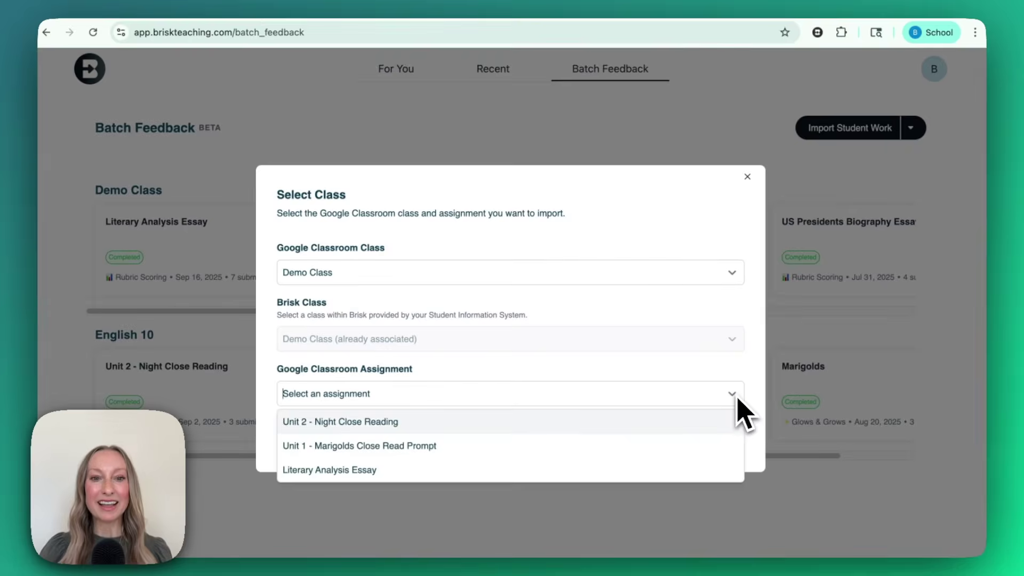
pyautogui.click(720, 471)
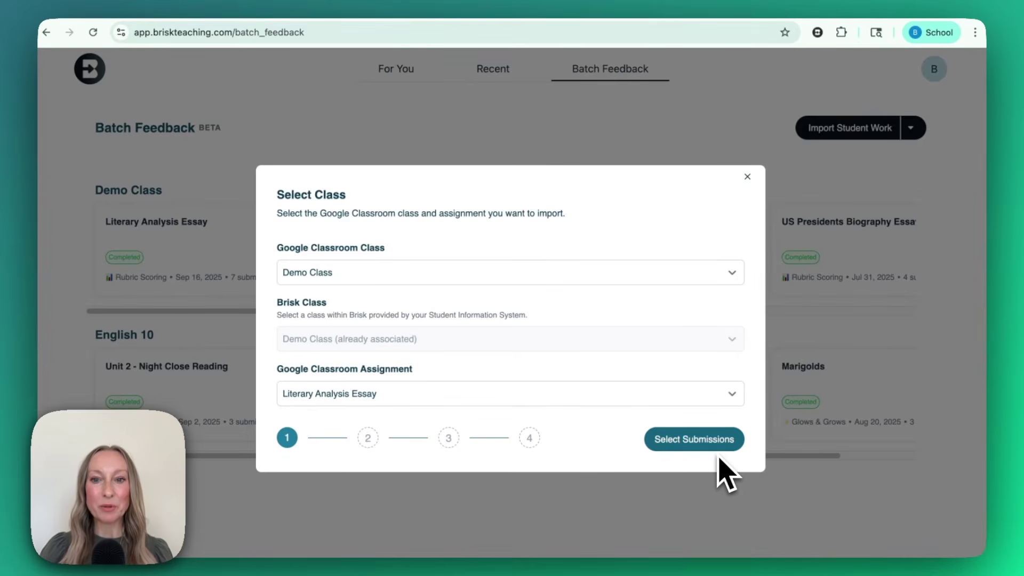
# Step: Select all turned-in submissions of the Literary Analysis Essay assignment for import
pyautogui.click(719, 447)
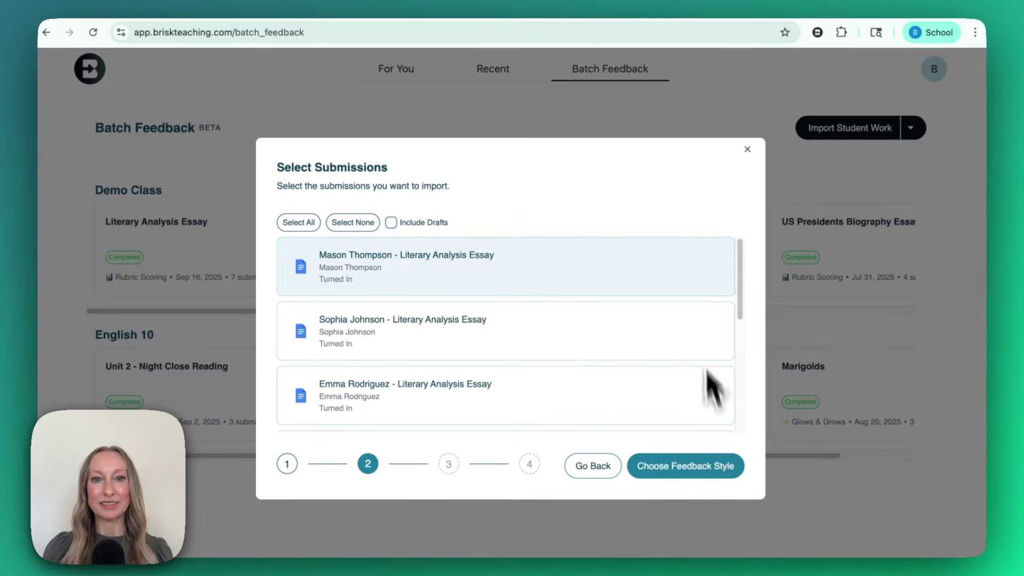
pyautogui.click(691, 288)
pyautogui.click(684, 340)
pyautogui.click(688, 395)
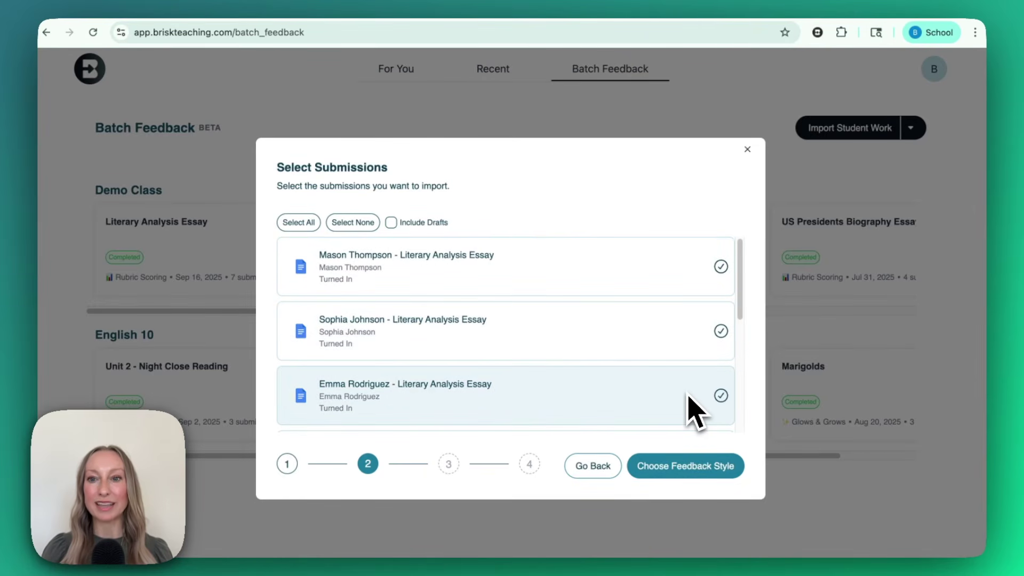
pyautogui.click(293, 229)
pyautogui.scroll(-5, 590, 407)
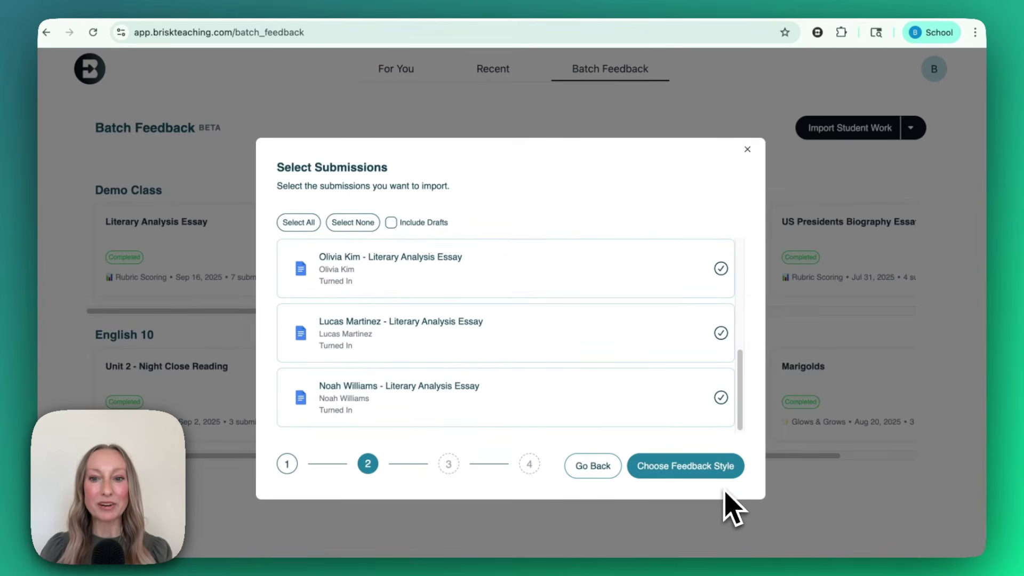
# Step: Grant access to the selected submission files and create the assignment using the Next Steps feedback style
pyautogui.click(720, 470)
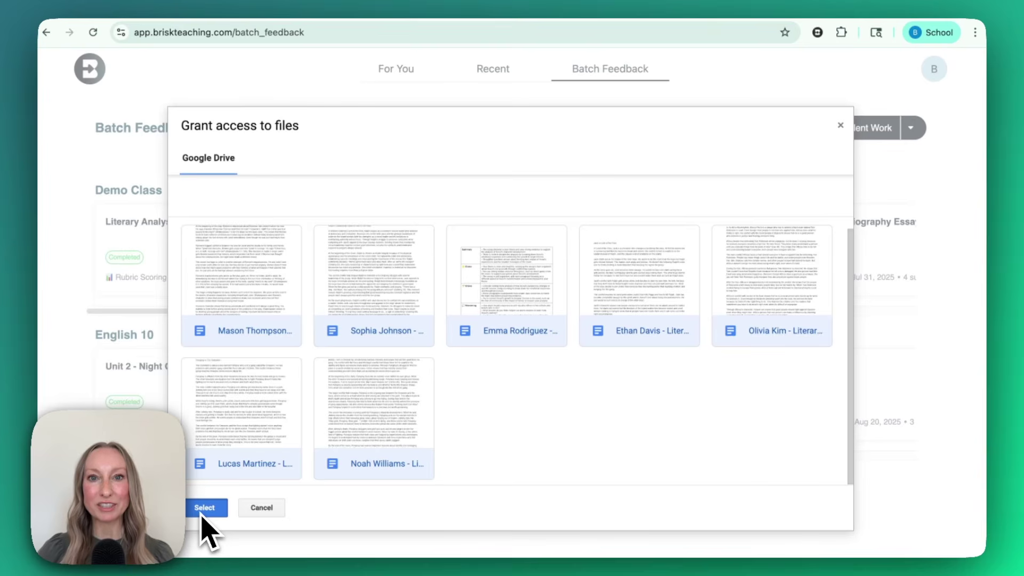
pyautogui.click(204, 509)
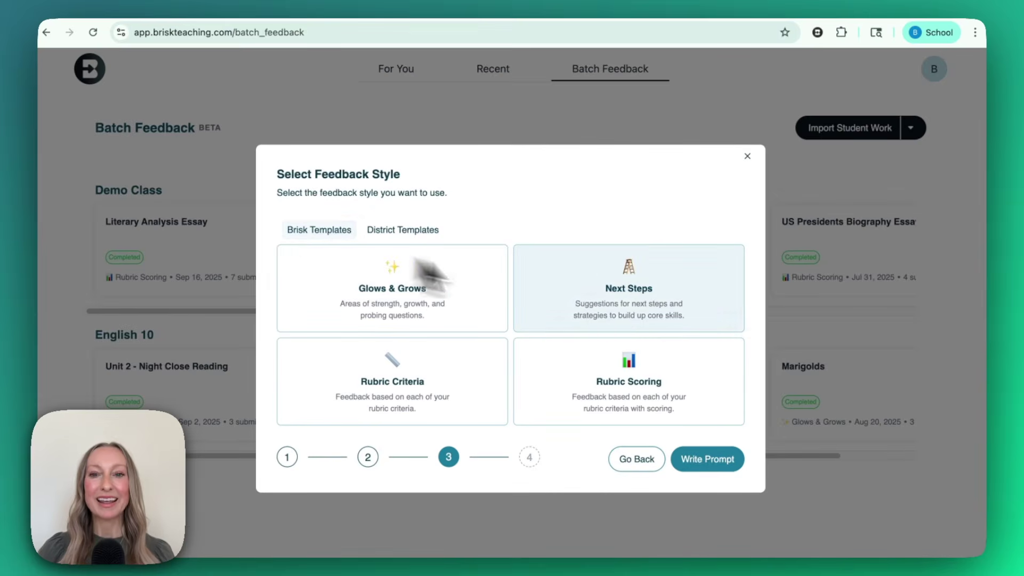
pyautogui.click(690, 316)
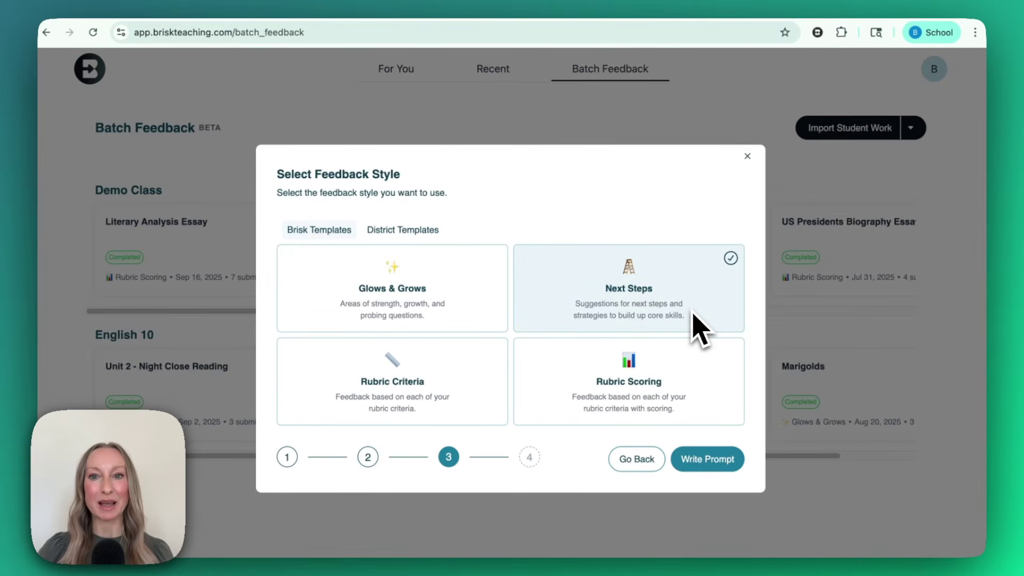
pyautogui.click(729, 459)
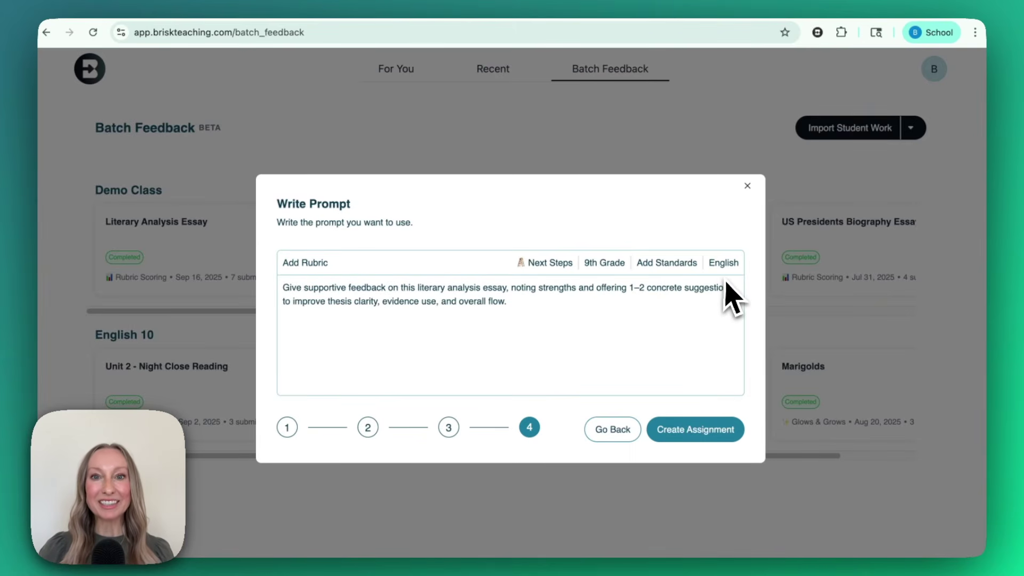
pyautogui.click(735, 435)
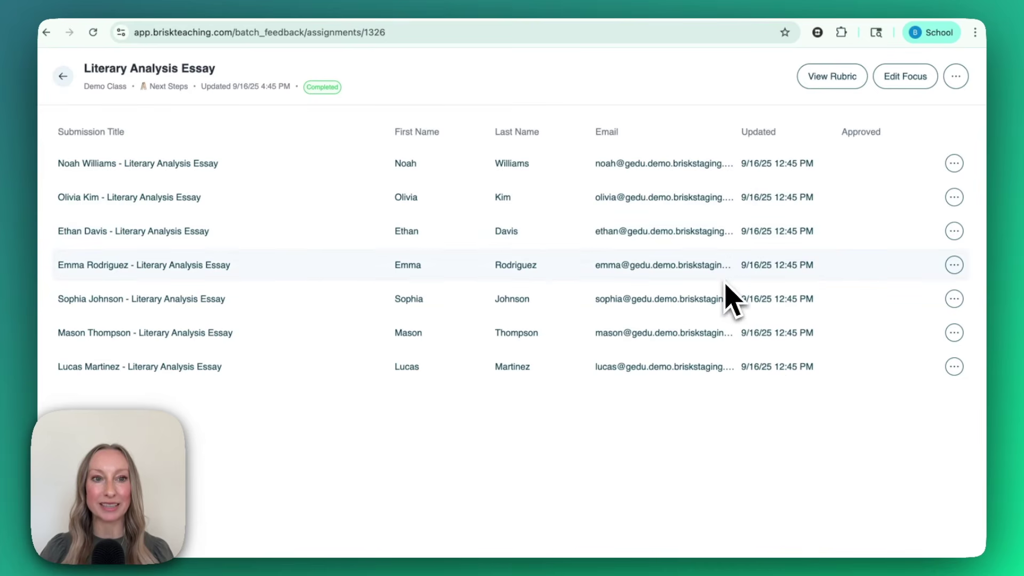
# Step: Open the first listed submission and review its Next Steps feedback on thesis, textual evidence, and organization and structure
pyautogui.click(205, 166)
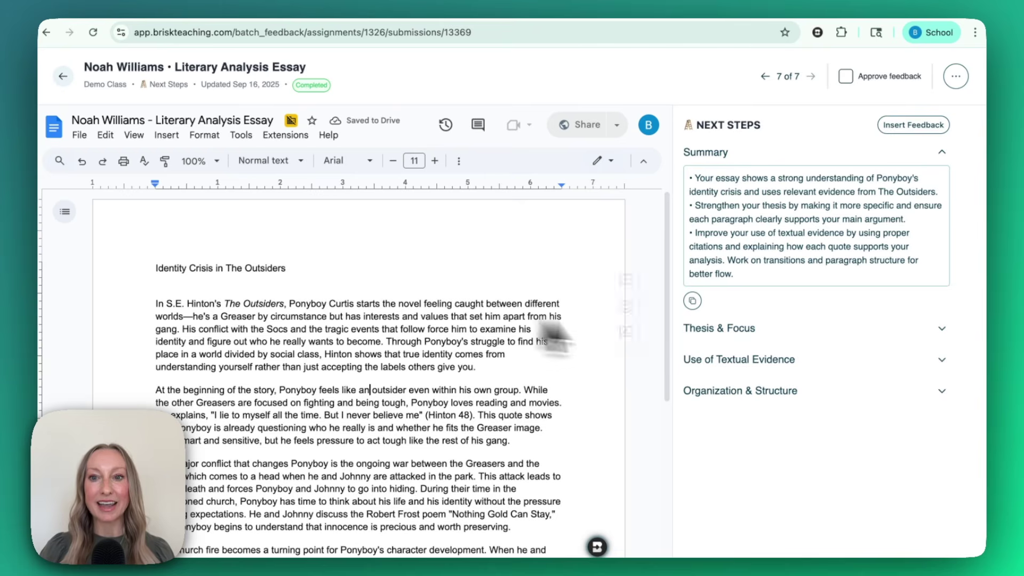
pyautogui.click(728, 329)
pyautogui.click(770, 441)
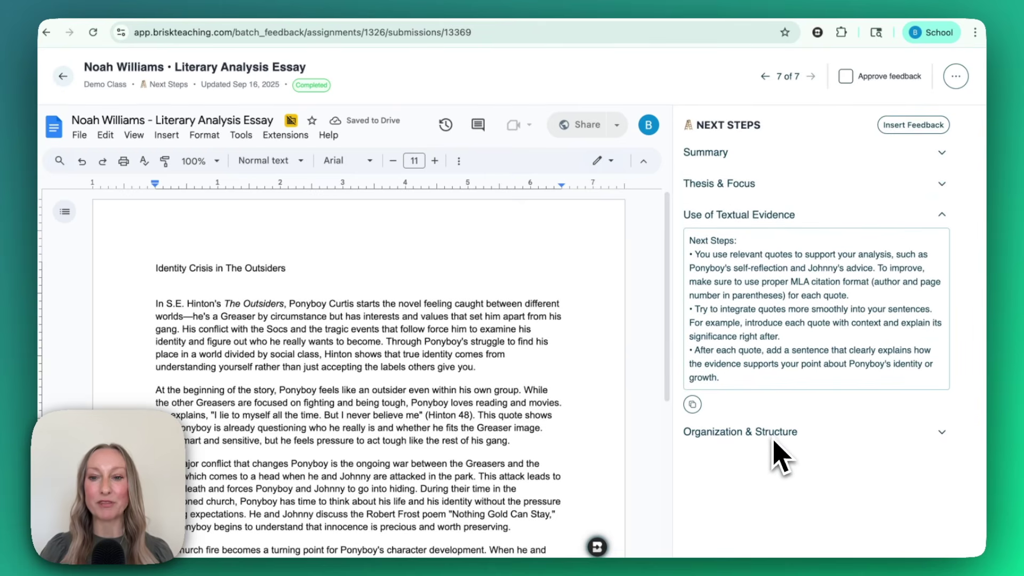
pyautogui.click(777, 433)
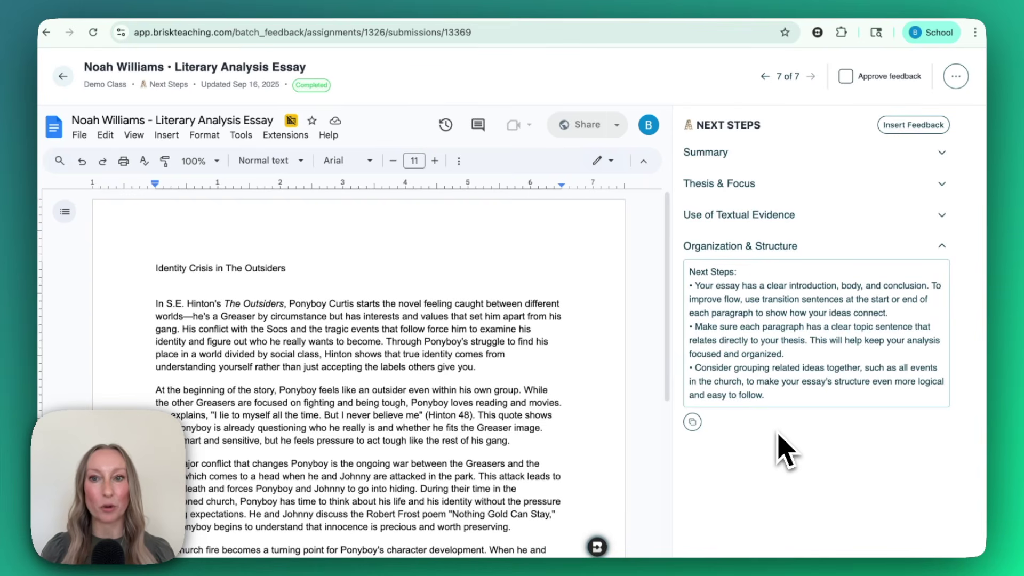
# Step: Insert the Next Steps feedback into the open student's essay document and approve it
pyautogui.click(901, 128)
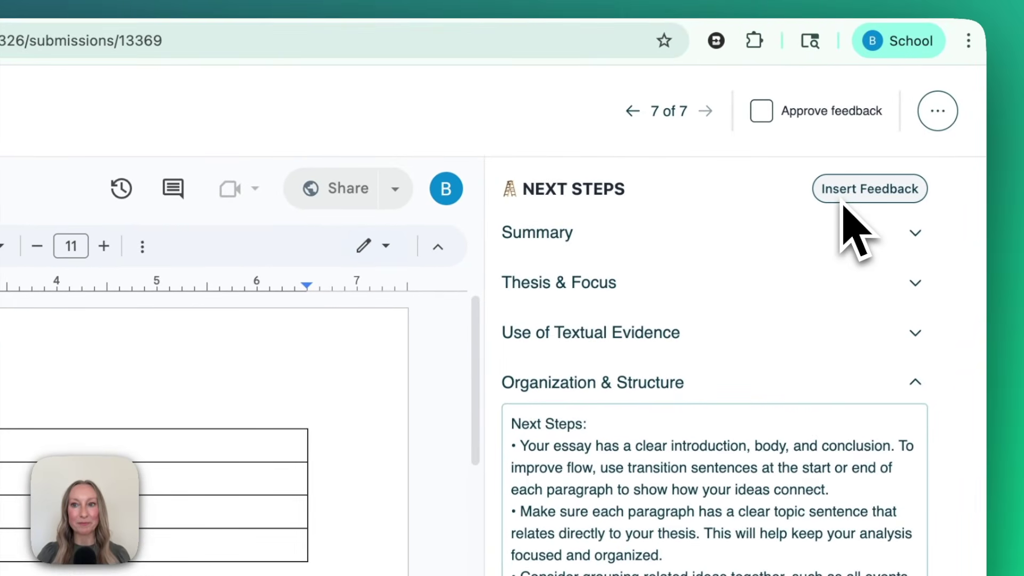
pyautogui.click(773, 112)
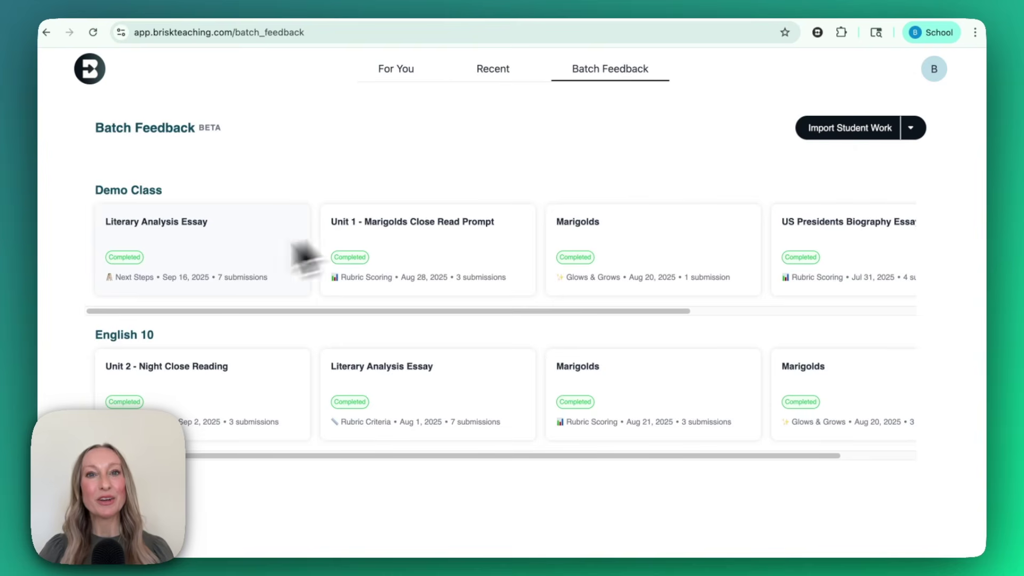
# Step: In Demo Class's Literary Analysis Essay assignment, open the first unapproved submission, then insert its Next Steps feedback into the essay and approve it
pyautogui.click(235, 260)
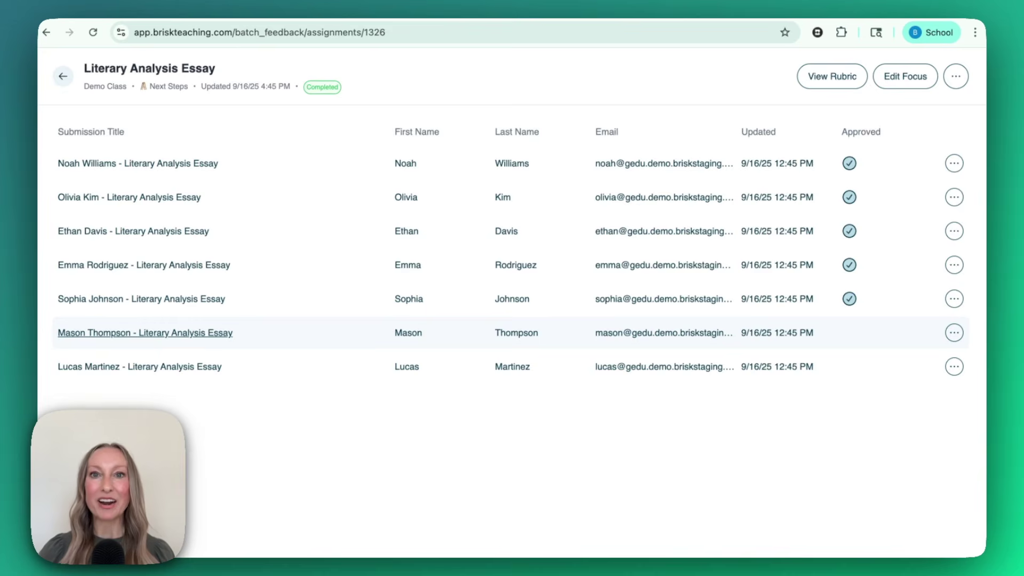
pyautogui.click(211, 335)
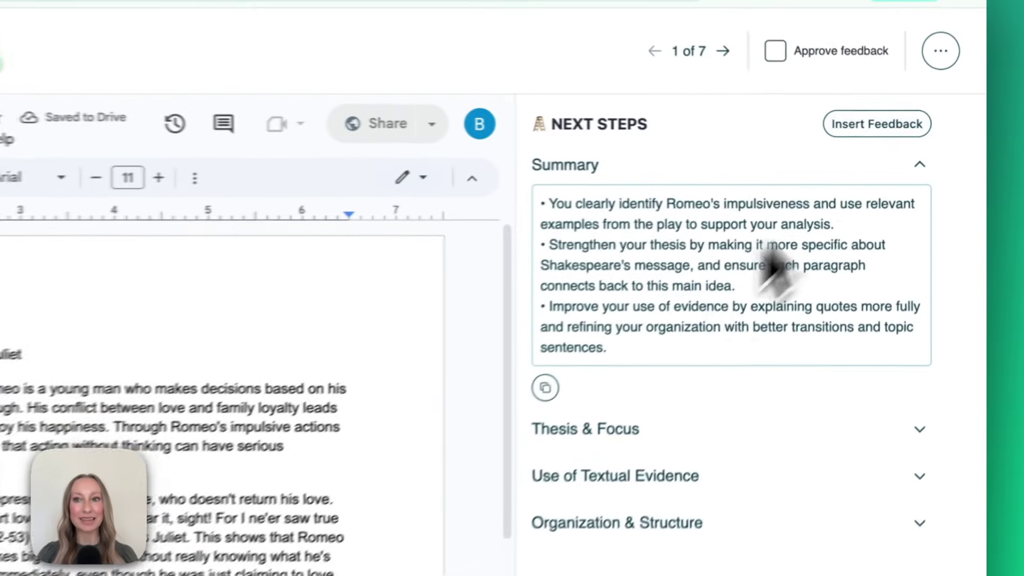
pyautogui.click(869, 125)
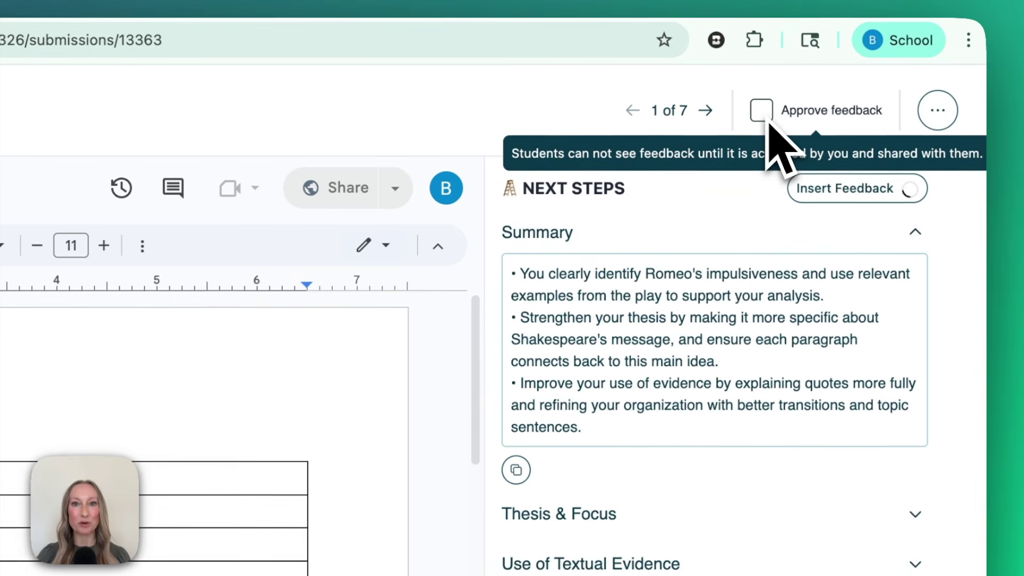
pyautogui.click(766, 119)
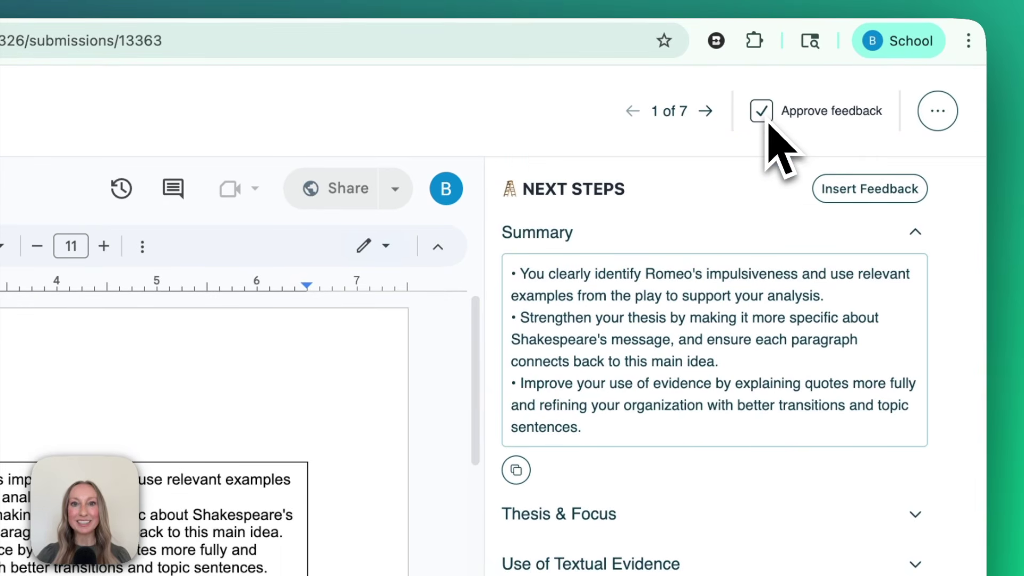